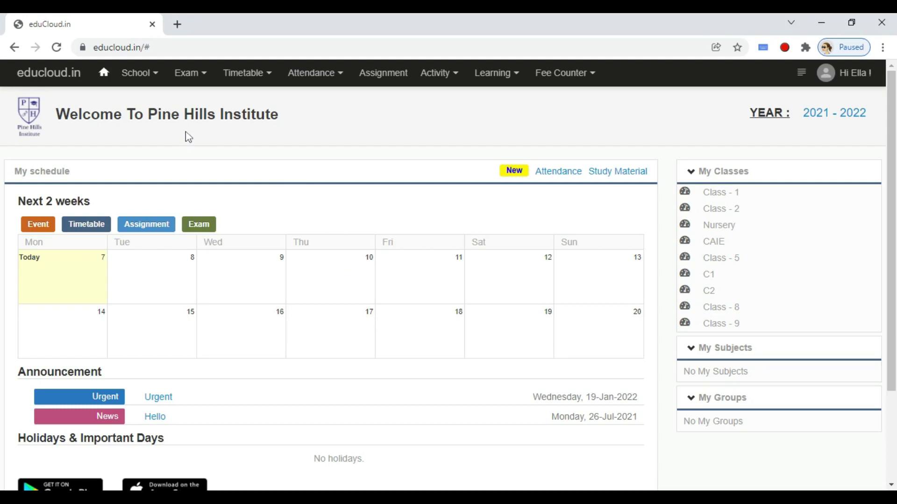
Filter School > Classes to the Secondary division, listing Class - 8 and Class - 9
left_click(143, 80)
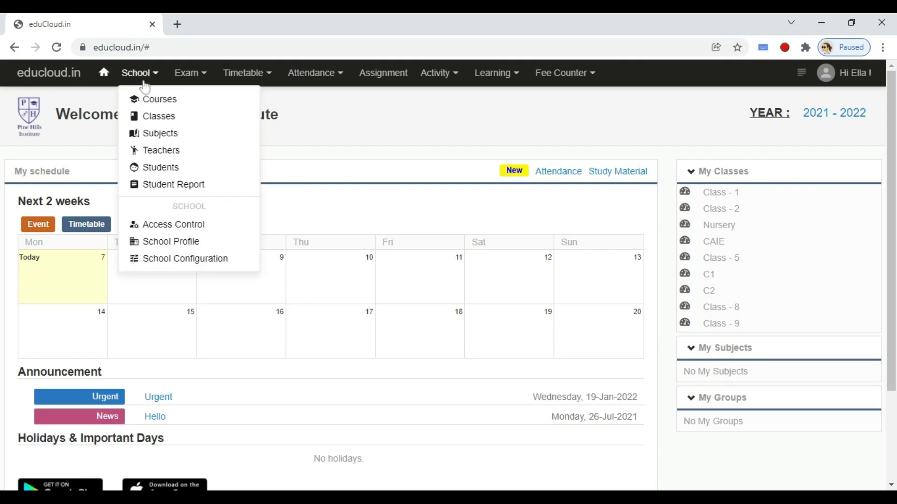
left_click(146, 120)
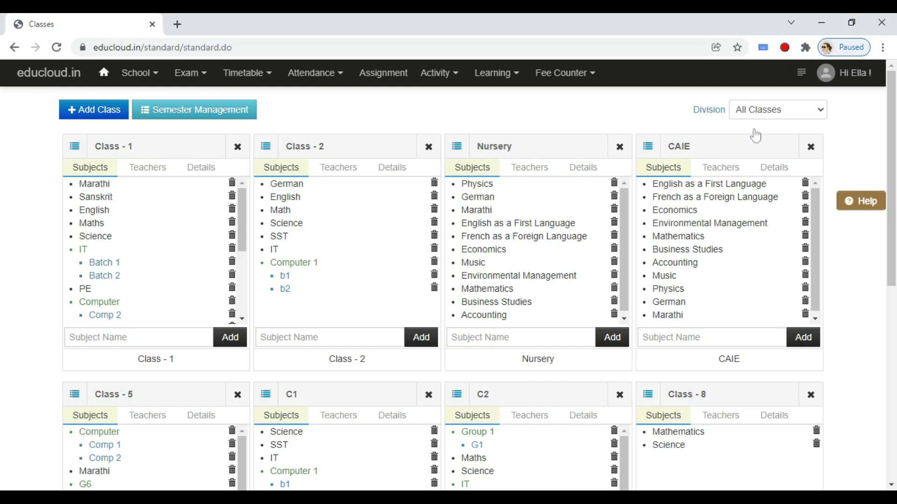
left_click(768, 191)
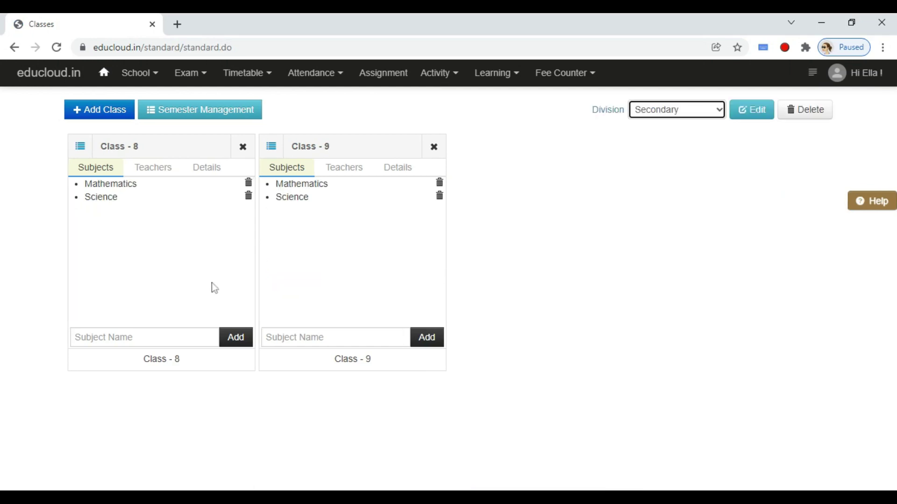
Open Class - 8's Add Student form, with Class OR Grade preset to Class - 8, and review its fields
left_click(133, 152)
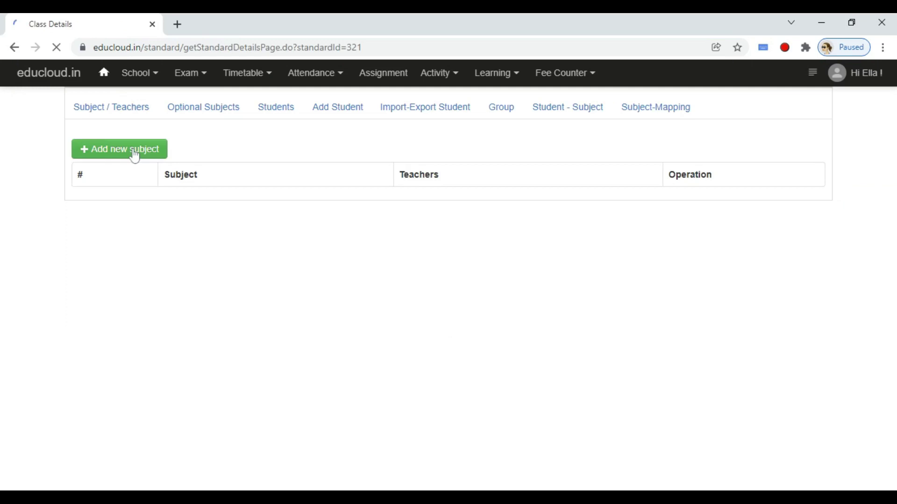
left_click(327, 140)
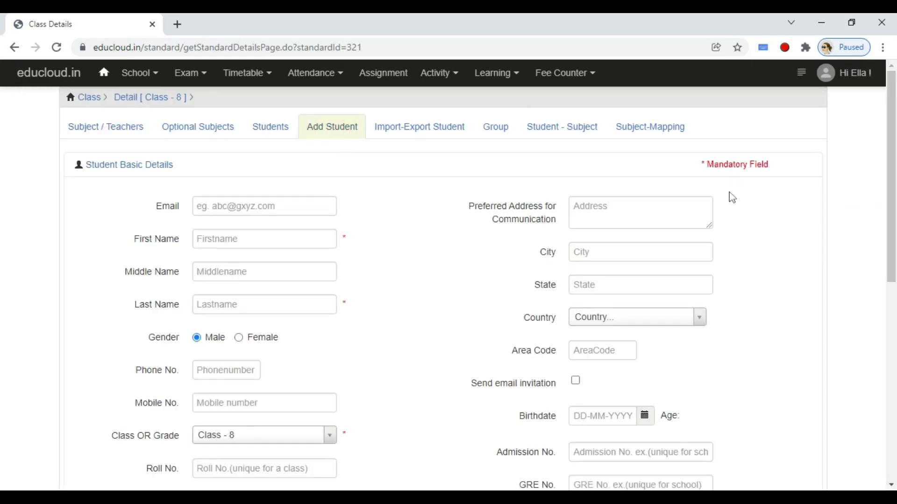
scroll(479, 289, "down", 3)
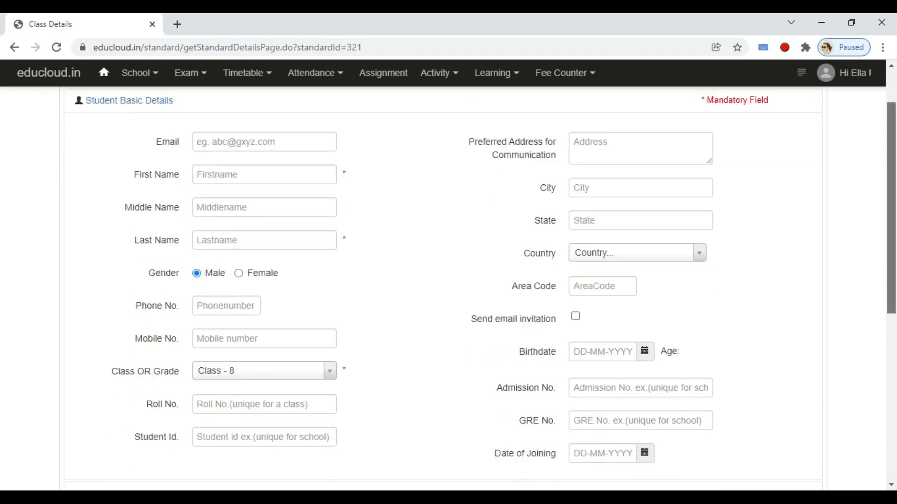
scroll(480, 290, "up", 2)
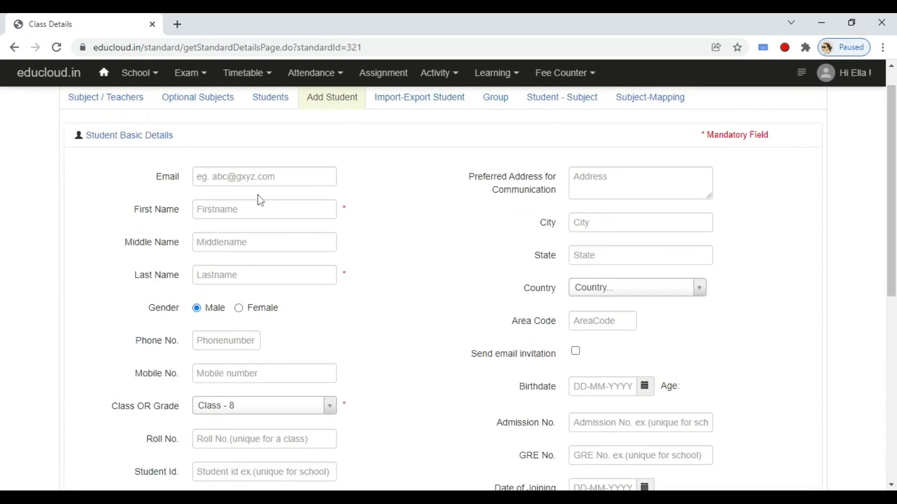
left_click(248, 178)
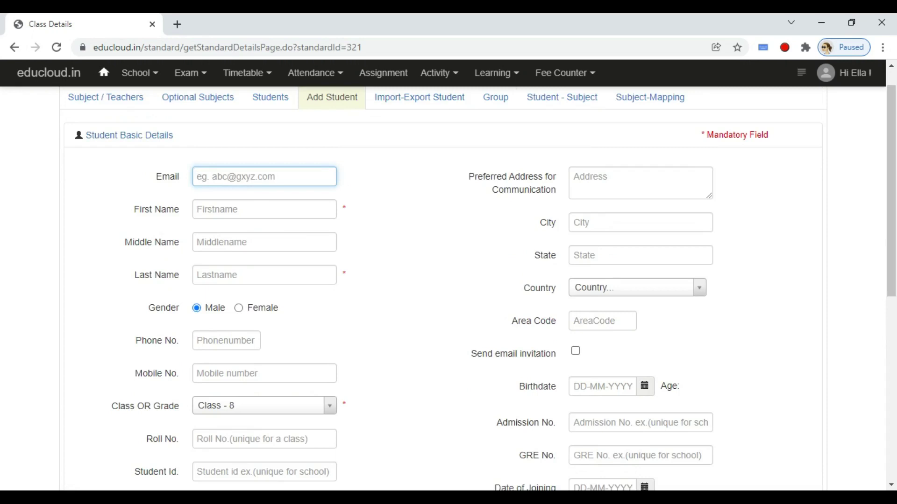
scroll(388, 456, "down", 8)
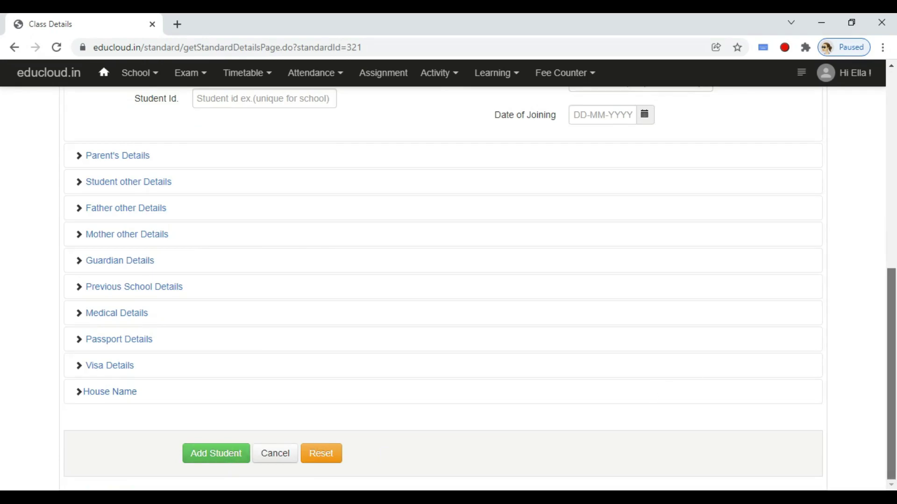
left_click_drag(891, 374, 891, 176)
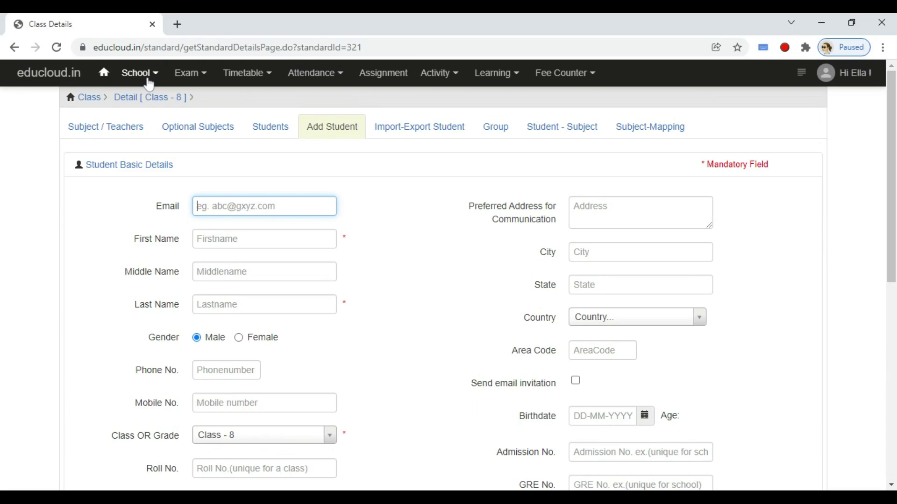
Go to School > Students and bring up its general Add Student form with no class set
left_click(148, 80)
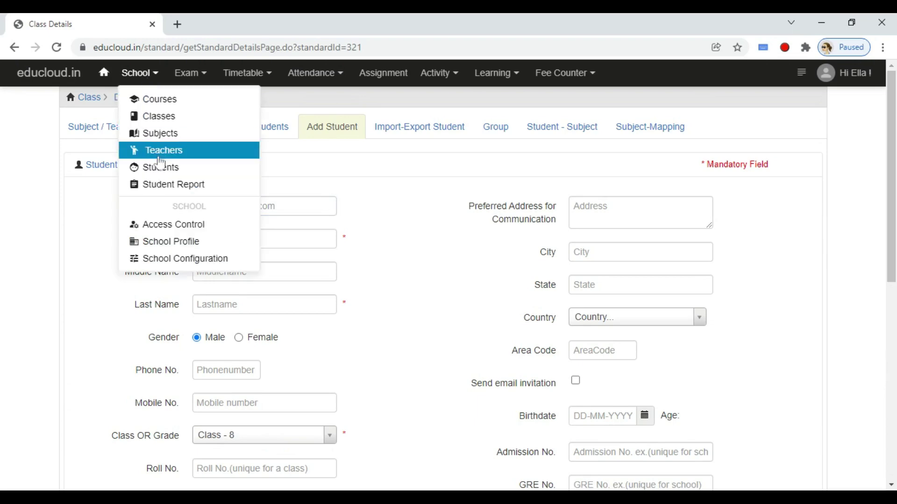
left_click(161, 168)
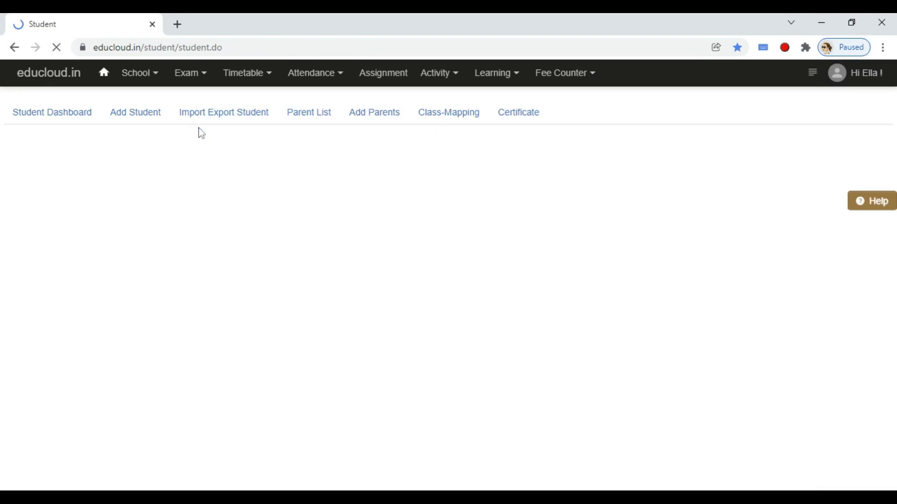
left_click(155, 123)
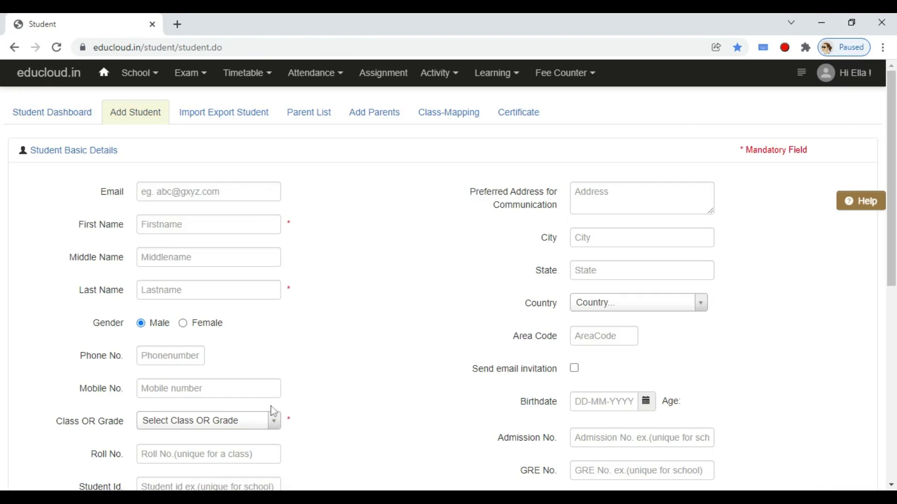
Set Class OR Grade to Class - 8 - (Class) in the Students module's Add Student form
left_click(230, 426)
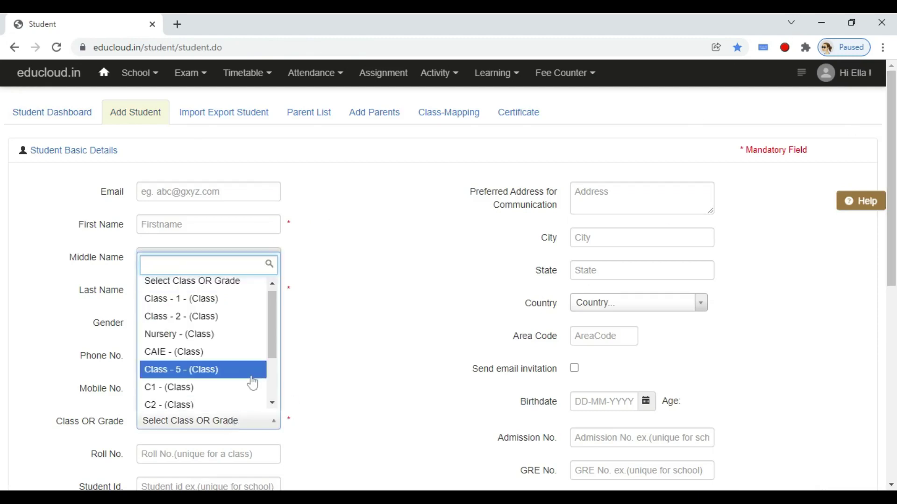
left_click_drag(275, 356, 276, 391)
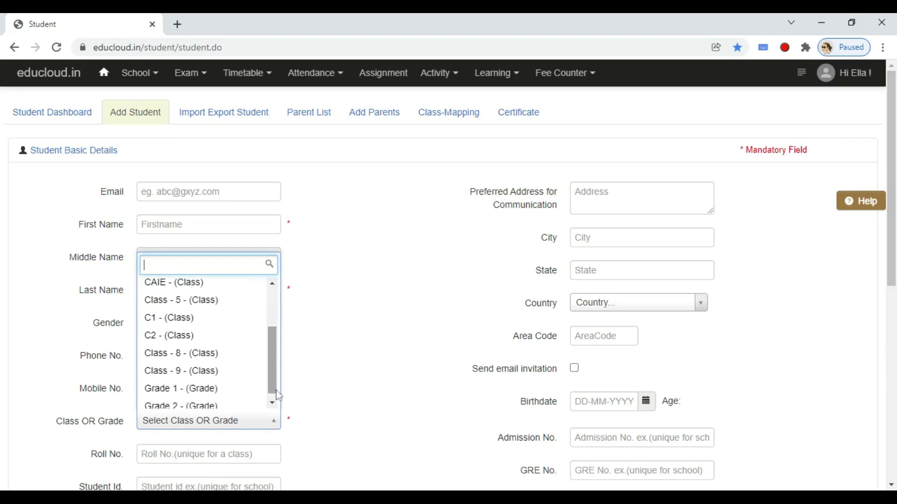
left_click(236, 359)
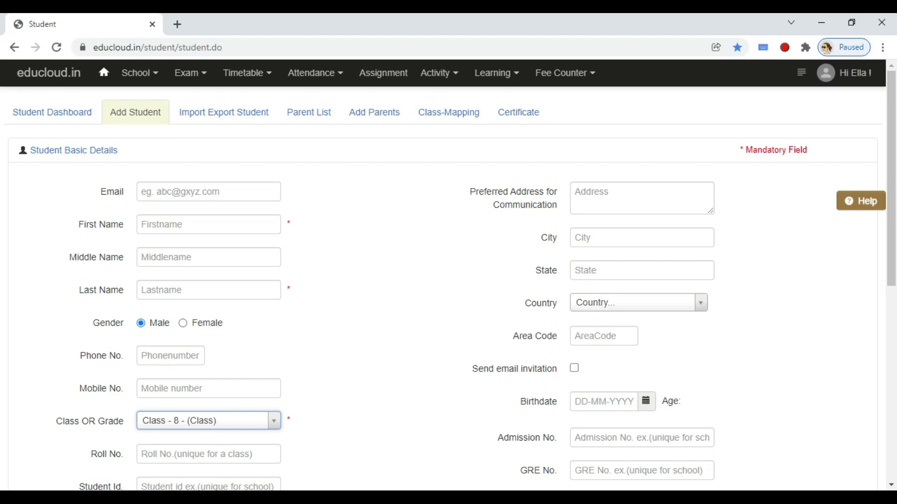
scroll(735, 306, "down", 8)
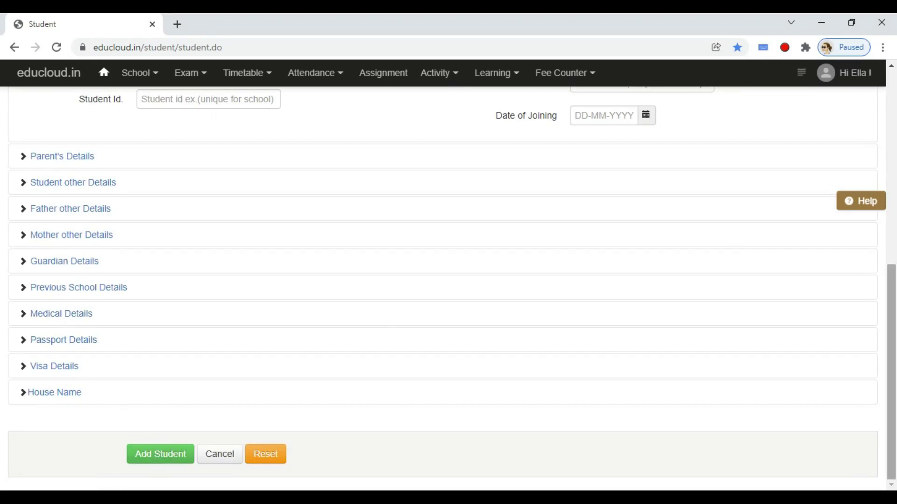
scroll(449, 290, "up", 8)
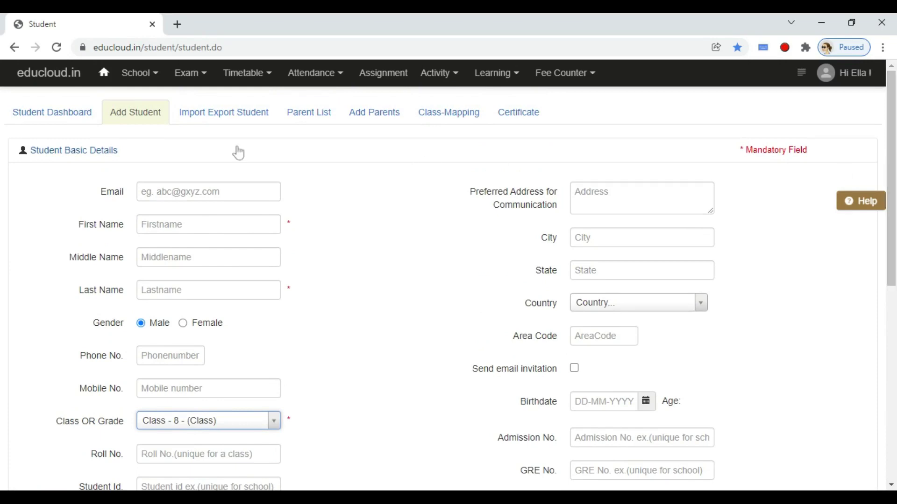
Switch to the Import Export Student page with its export options and Excel import section
left_click(155, 83)
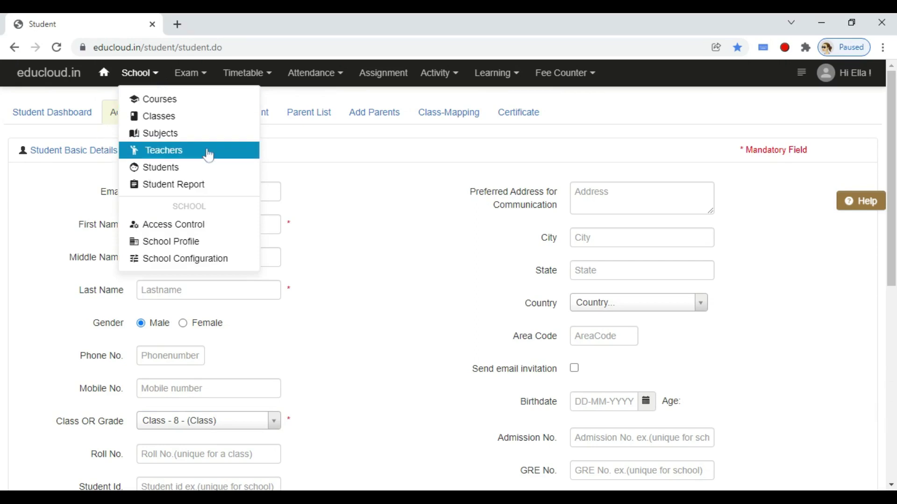
left_click(284, 135)
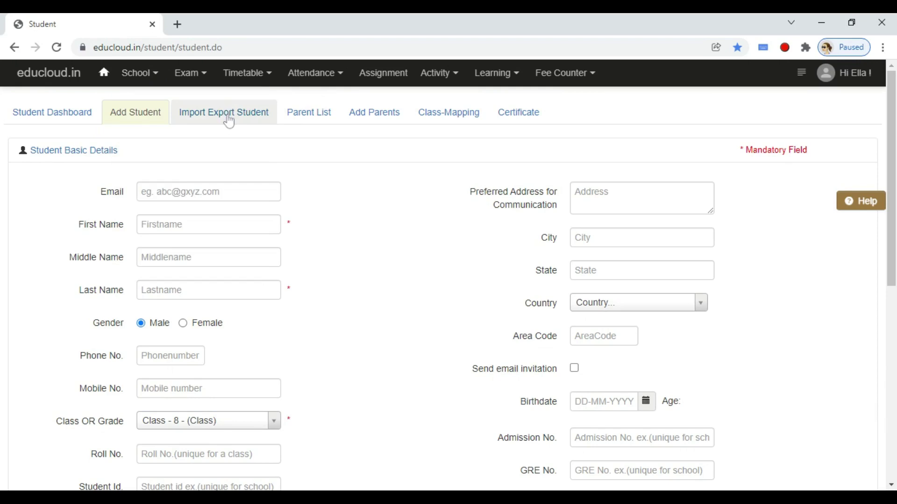
left_click(229, 120)
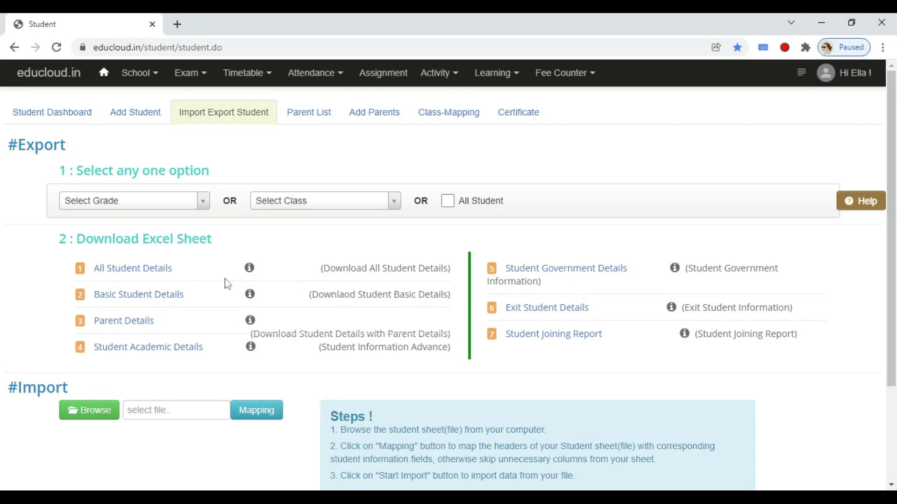
Select Class - 8 for export and check the All and Basic Student Details sheet contents
left_click(297, 202)
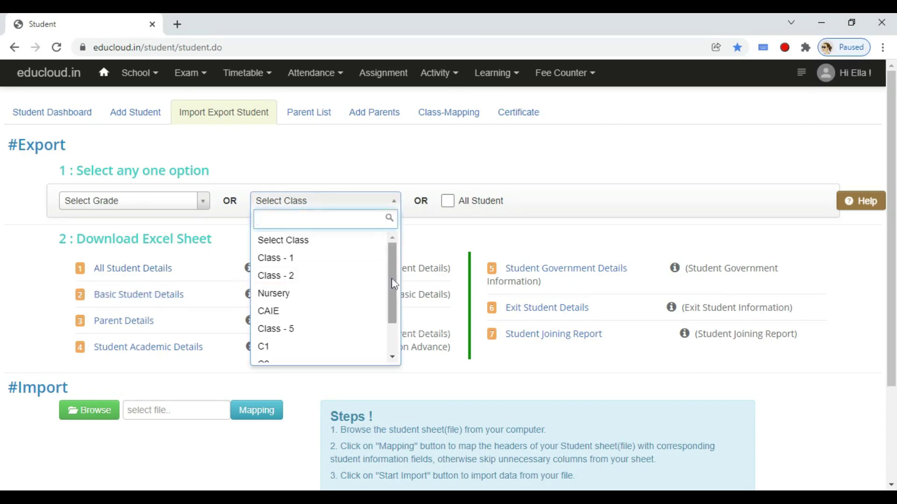
scroll(394, 349, "down", 2)
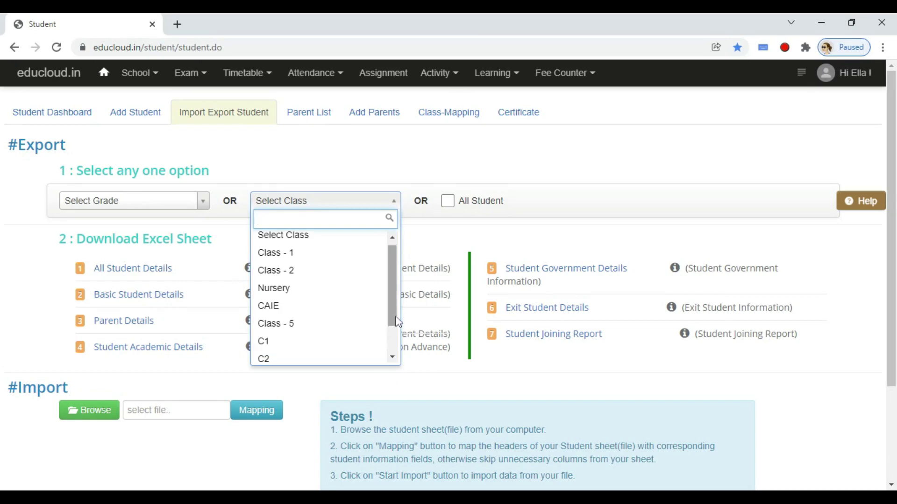
left_click(339, 347)
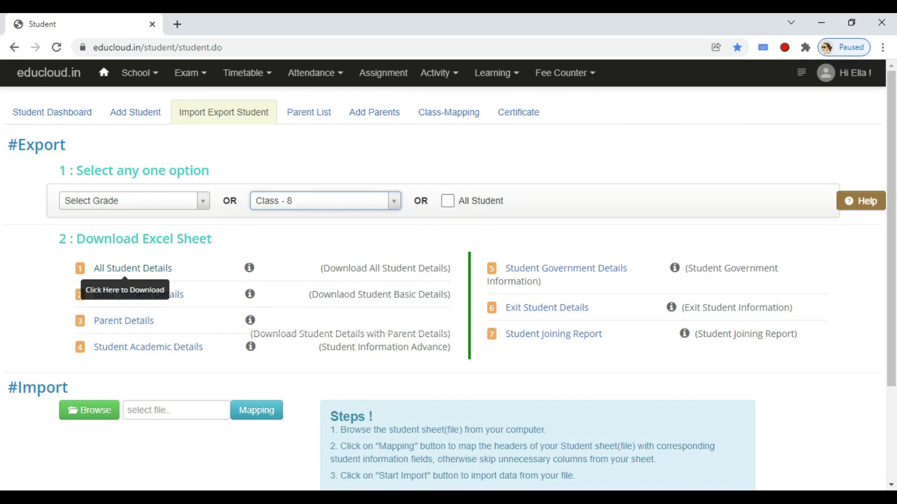
left_click(247, 270)
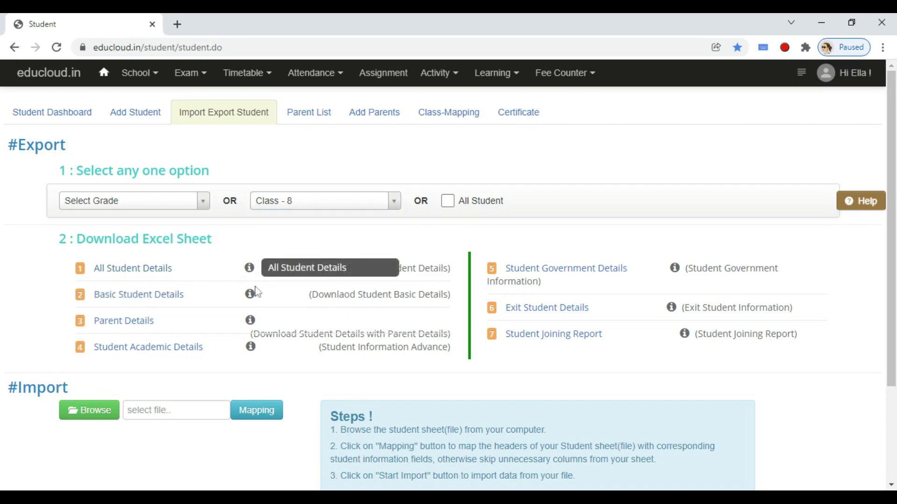
mouse_move(251, 302)
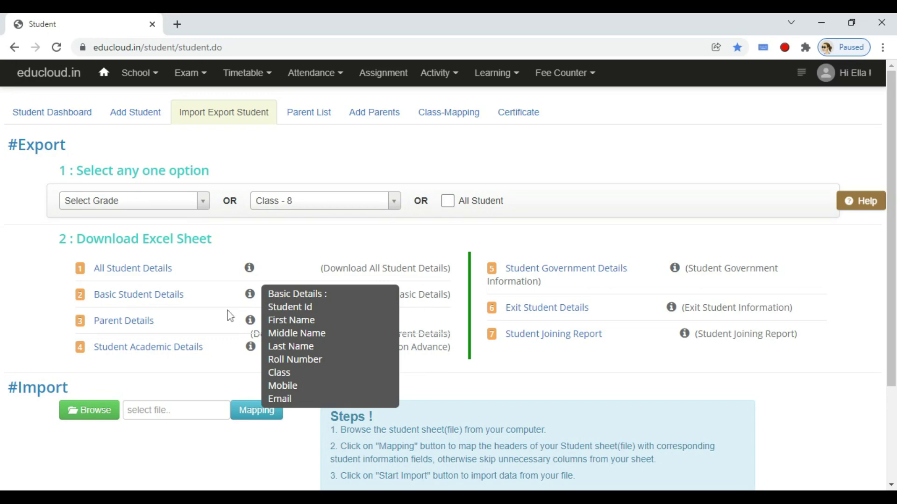
Load StudentsSheet (44).xls under #Import to bring up its column mapping grid
left_click(90, 411)
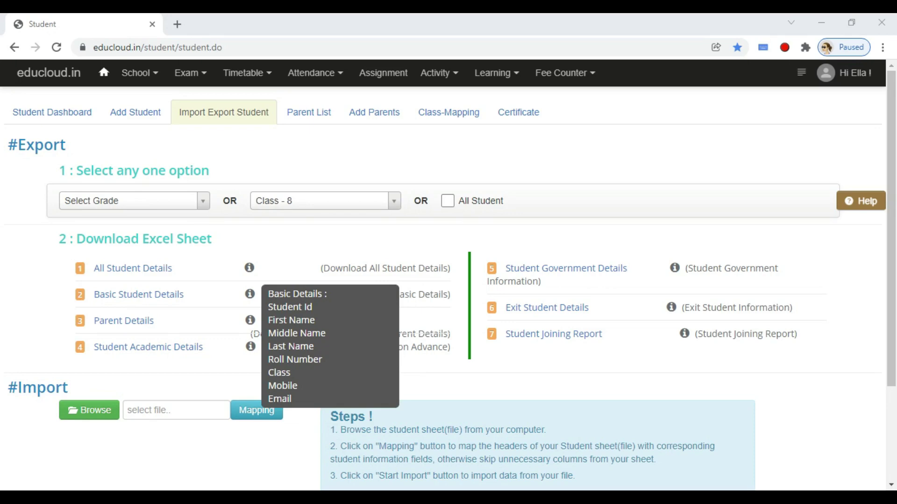
key("Return")
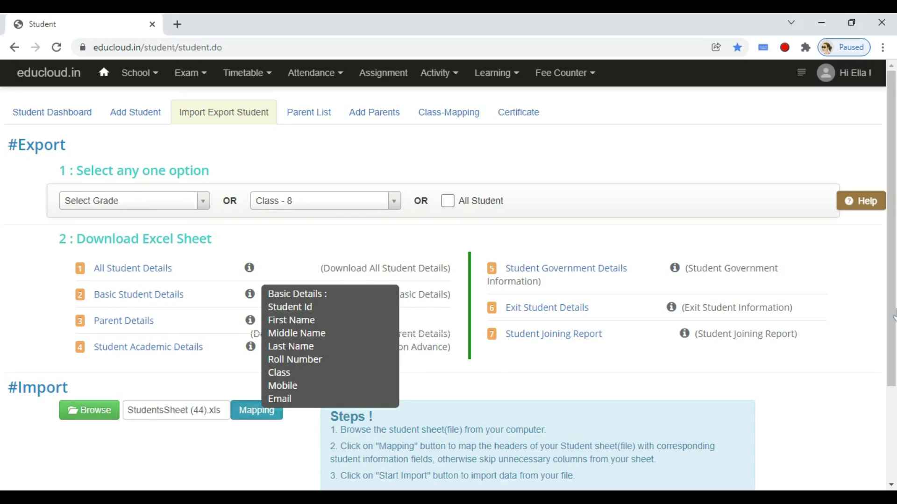
scroll(893, 304, "down", 3)
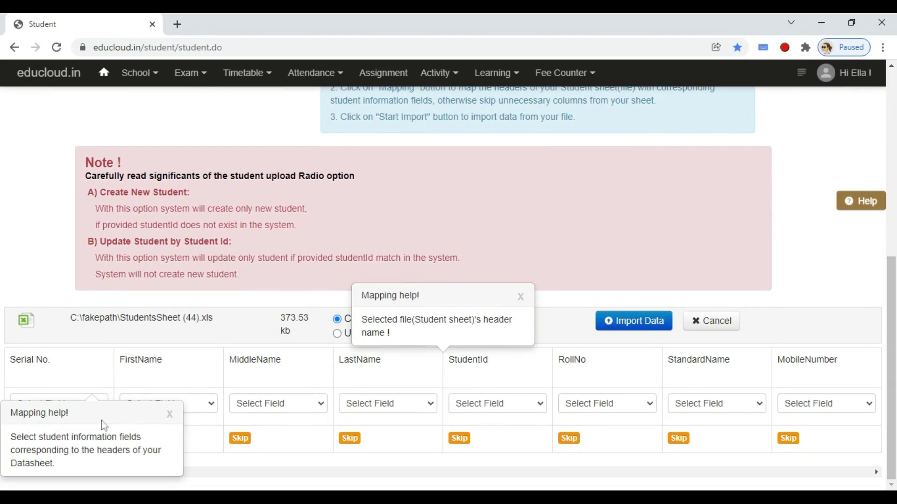
Dismiss both Mapping help! popups above the header mapping grid
left_click(169, 414)
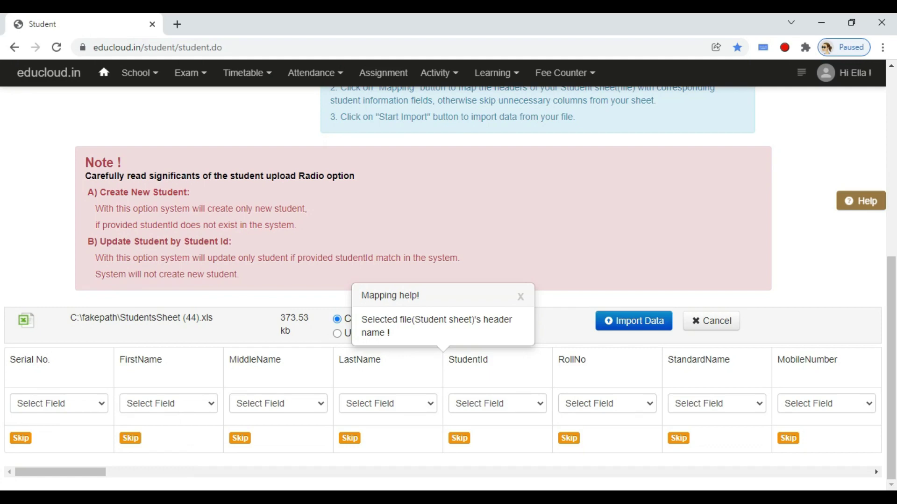
left_click(521, 297)
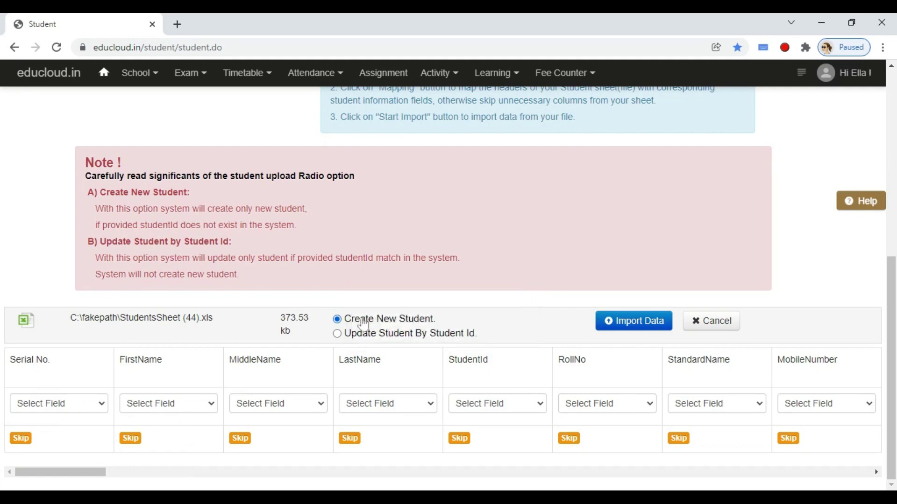